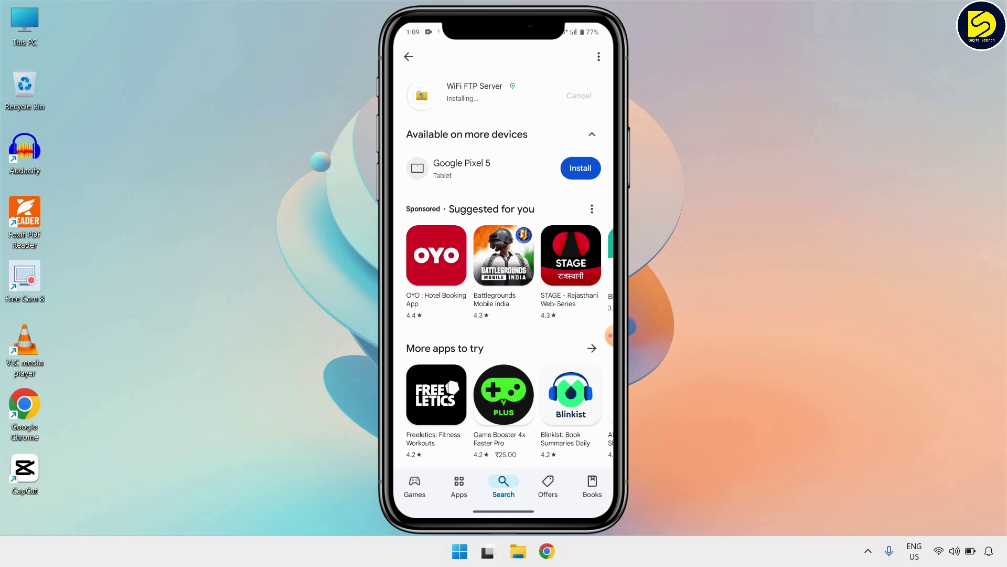
# Open WiFi FTP Server on the phone and start its server, allowing access to manage all files and notifications.
pyautogui.click(582, 95)
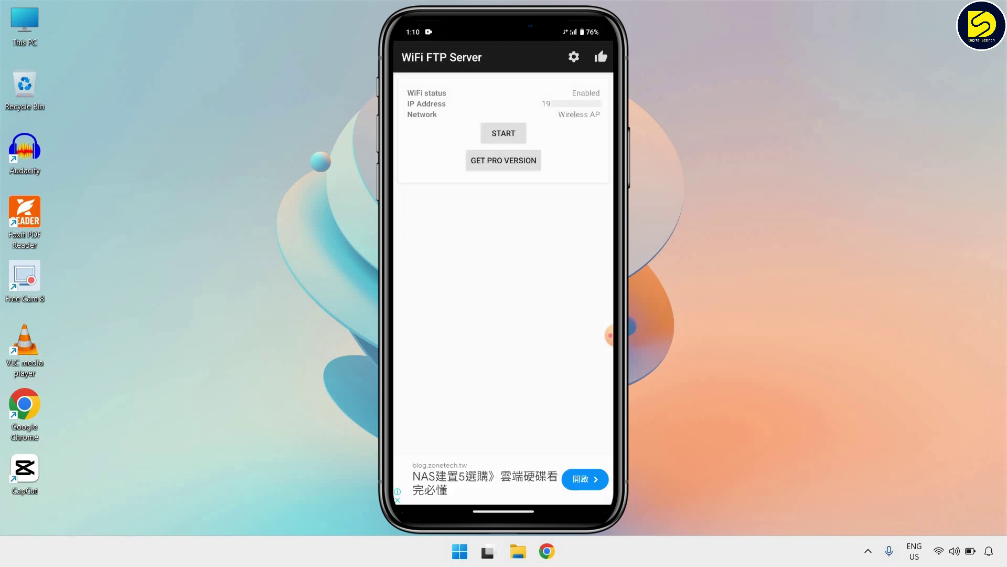
pyautogui.click(504, 133)
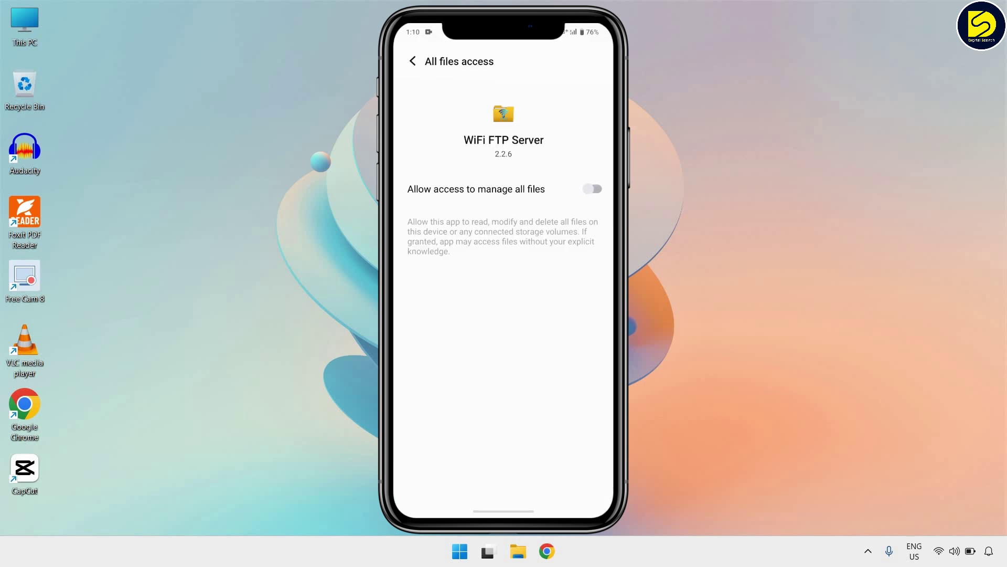
pyautogui.click(592, 189)
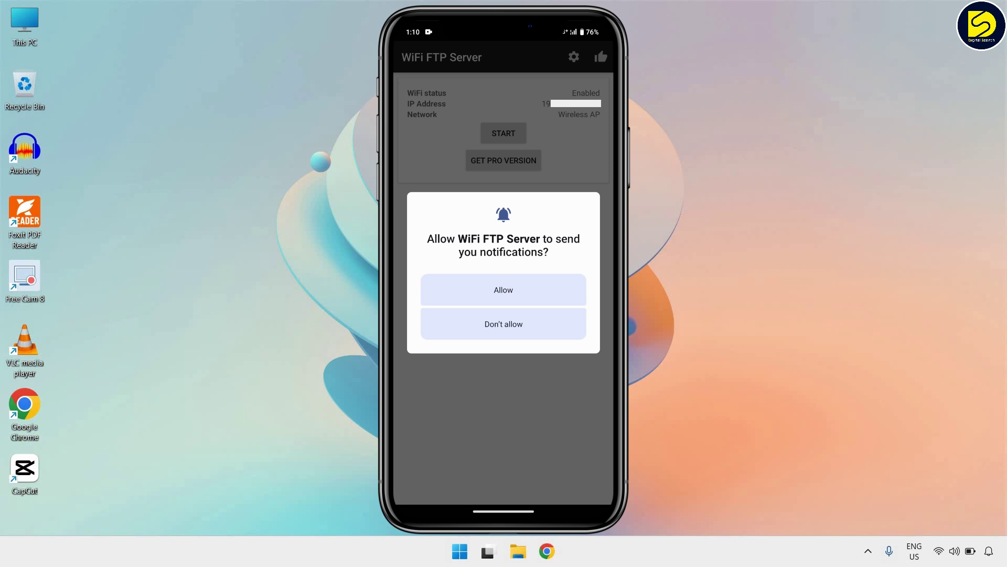
pyautogui.click(504, 289)
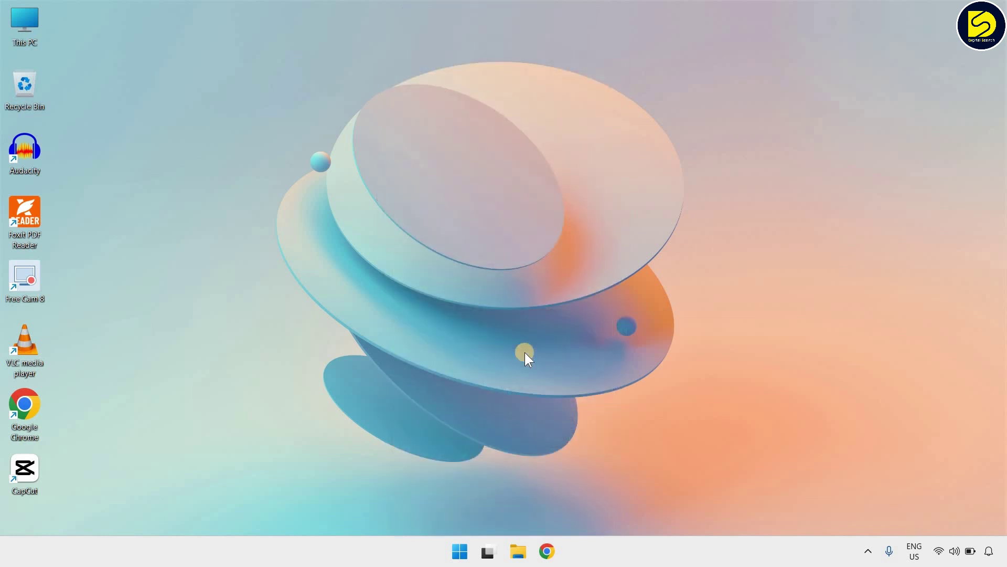
# Switch to File Explorer on the PC and begin adding a network location under This PC, choosing a custom network location.
pyautogui.click(518, 551)
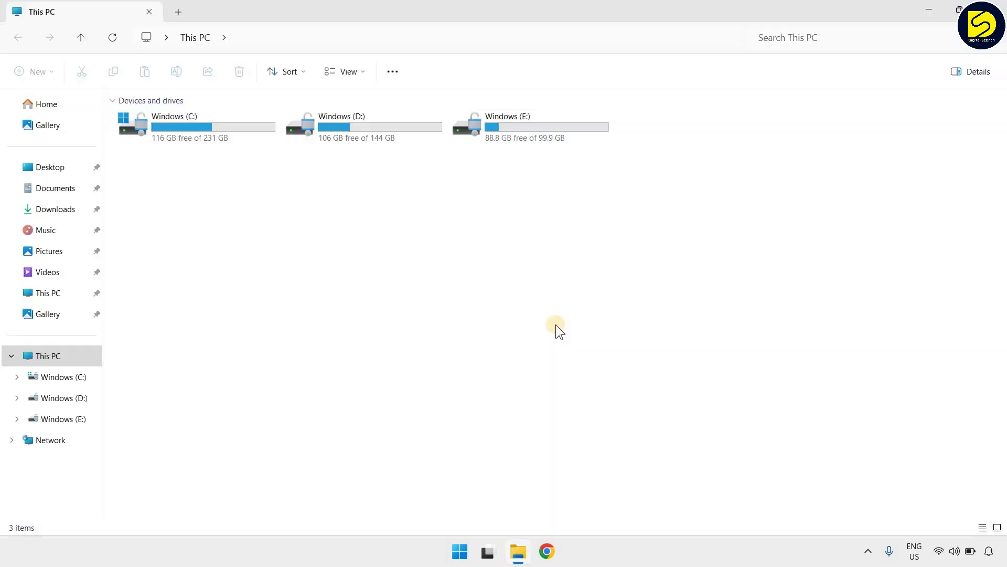
pyautogui.rightClick(459, 306)
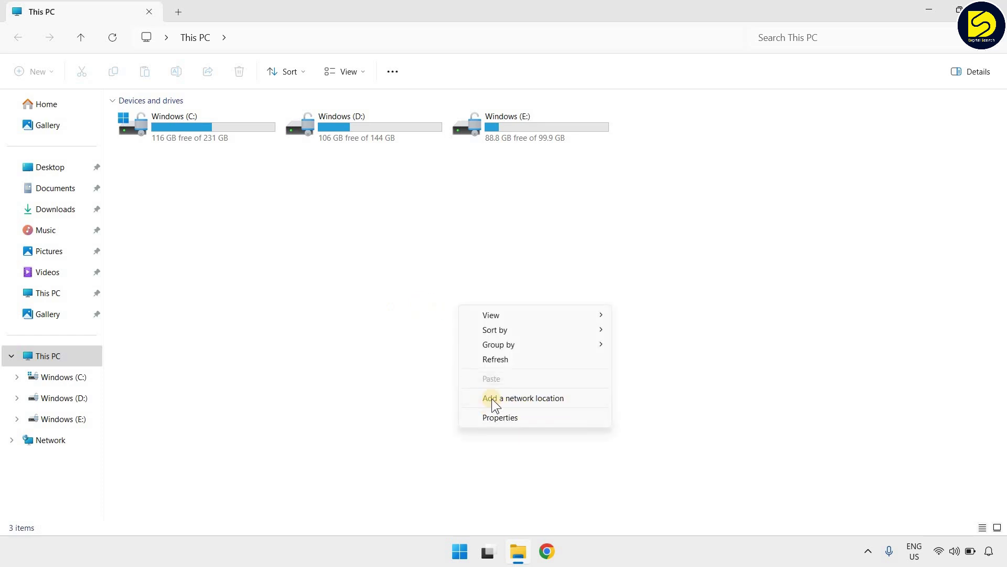
pyautogui.click(525, 398)
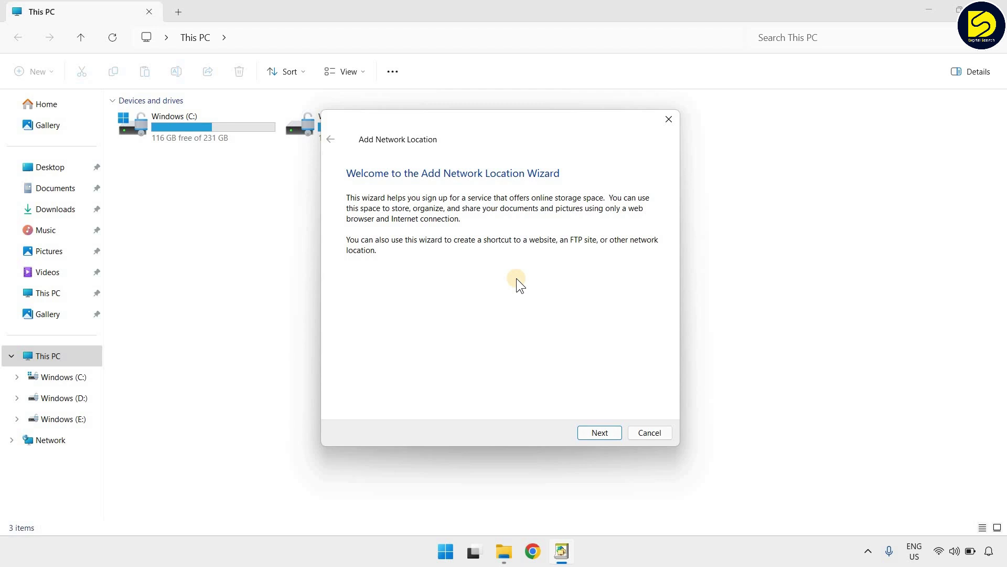
pyautogui.click(599, 432)
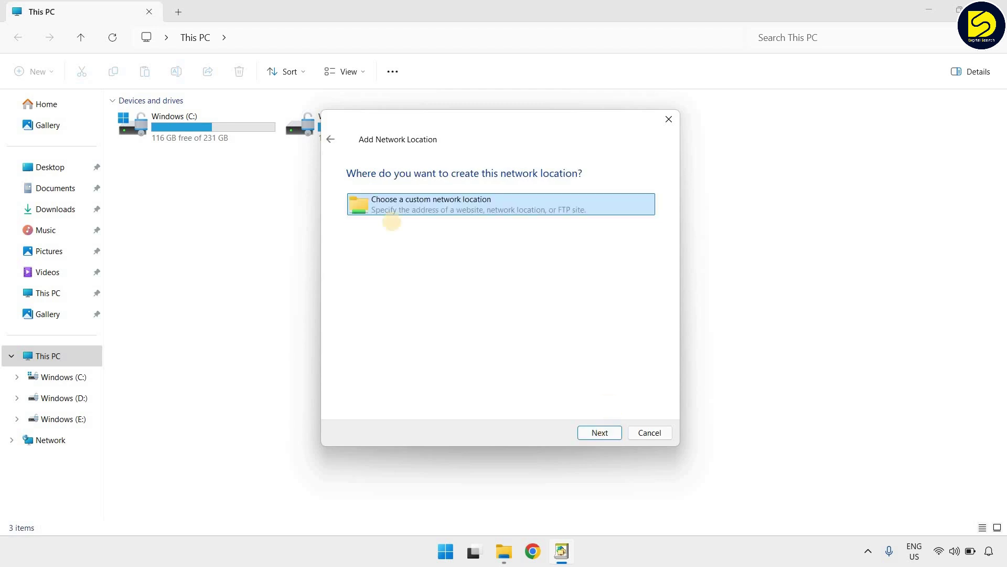
pyautogui.click(373, 212)
pyautogui.click(598, 433)
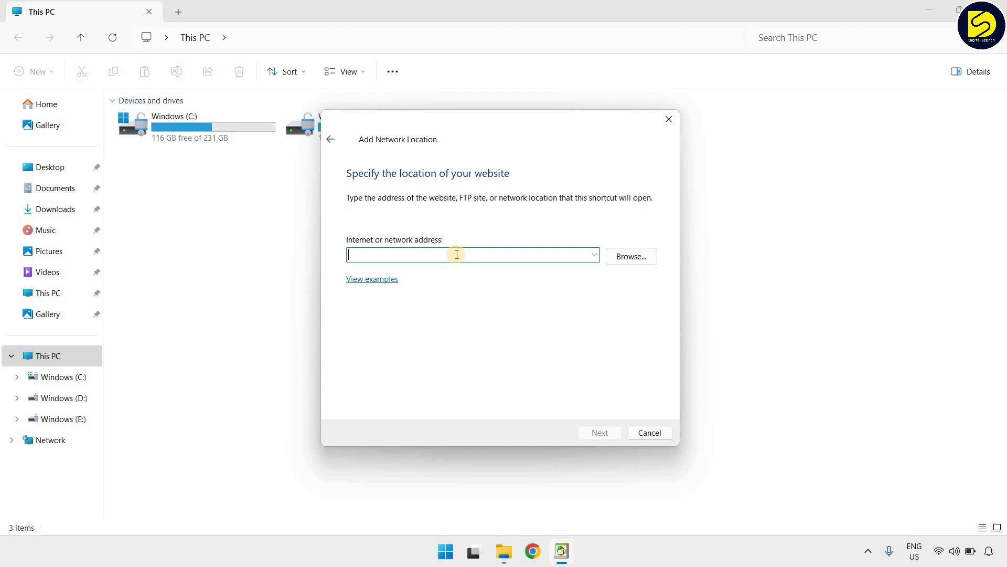
# Create the network location for ftp://192.168.40.59:2221 with anonymous logon and the name 192.168.40.59, without opening it on finish.
pyautogui.write('ftp://192.168.40.59:2221')
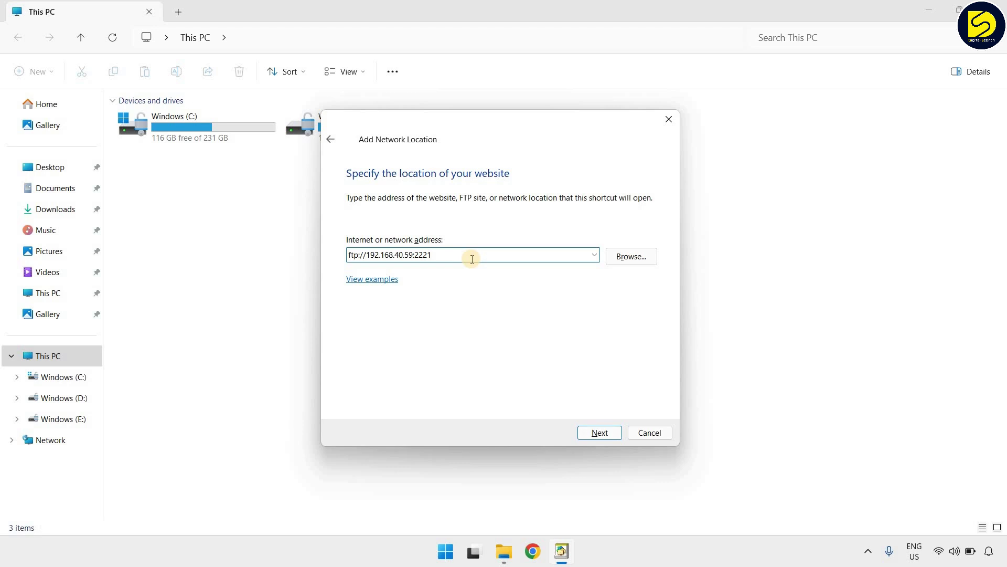
pyautogui.click(598, 434)
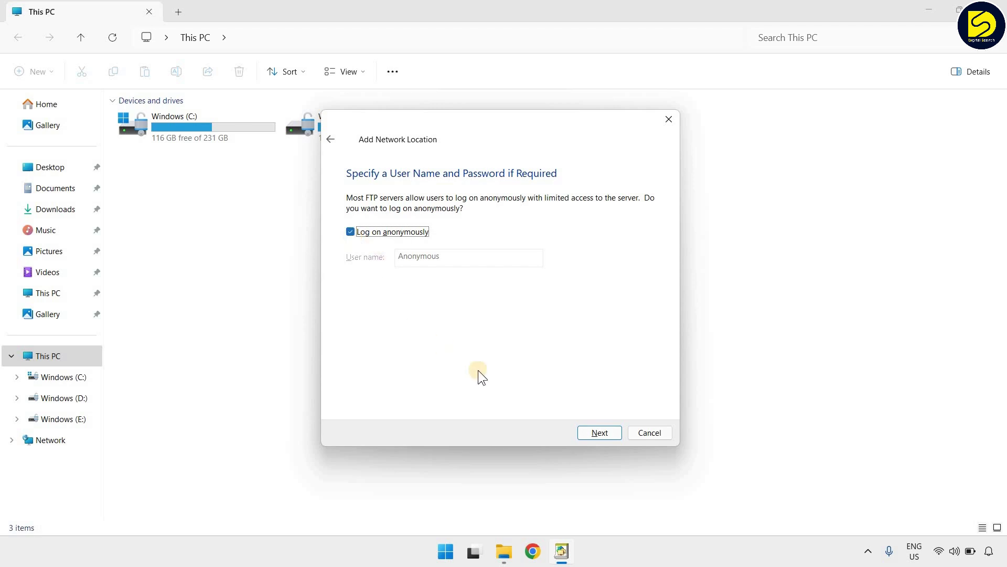
pyautogui.click(587, 436)
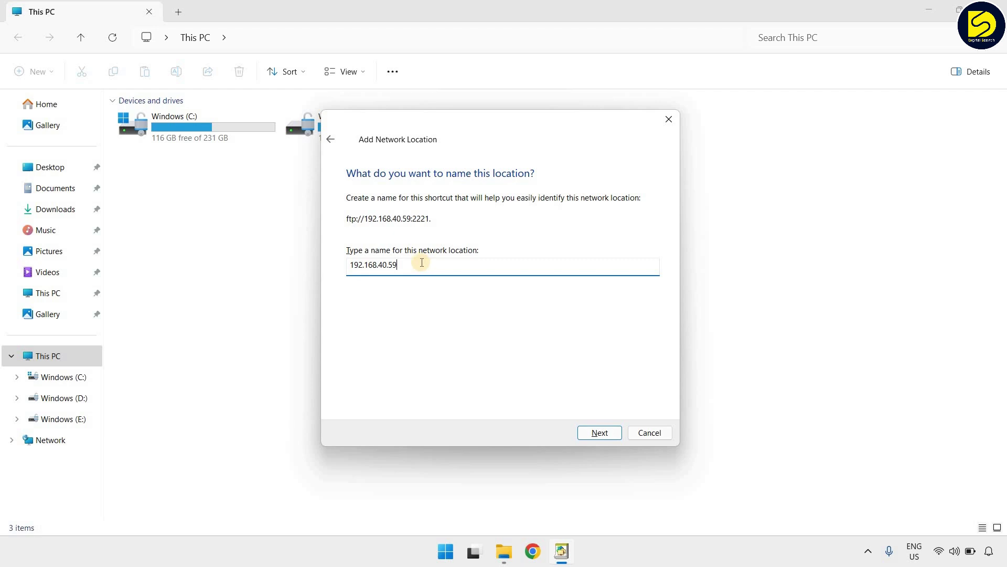
pyautogui.click(599, 434)
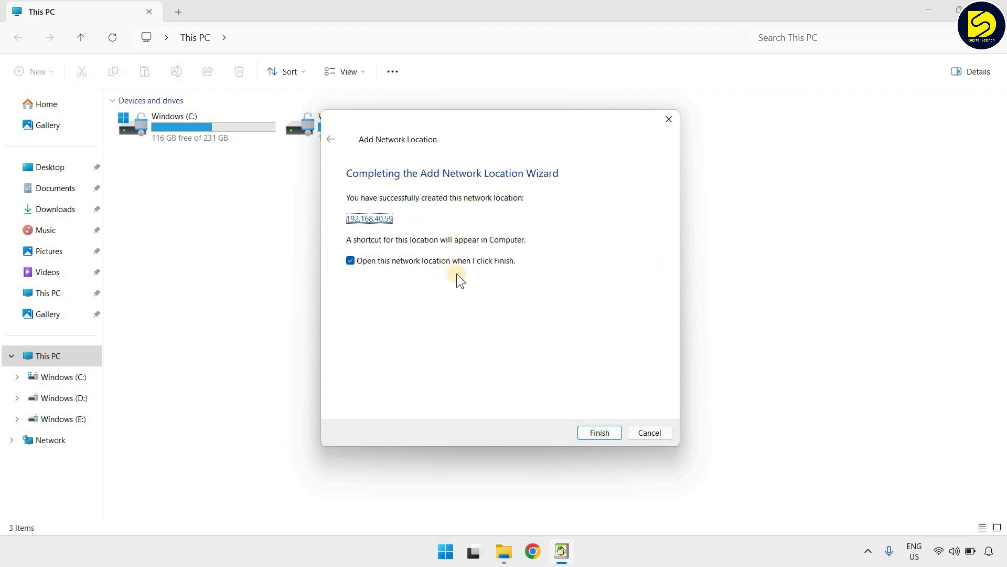
pyautogui.click(350, 260)
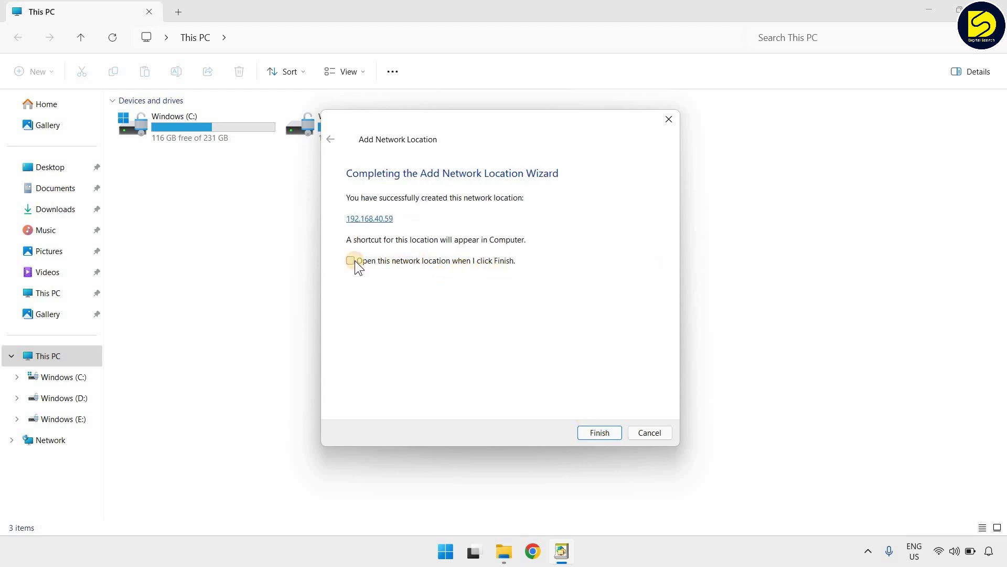
pyautogui.click(599, 433)
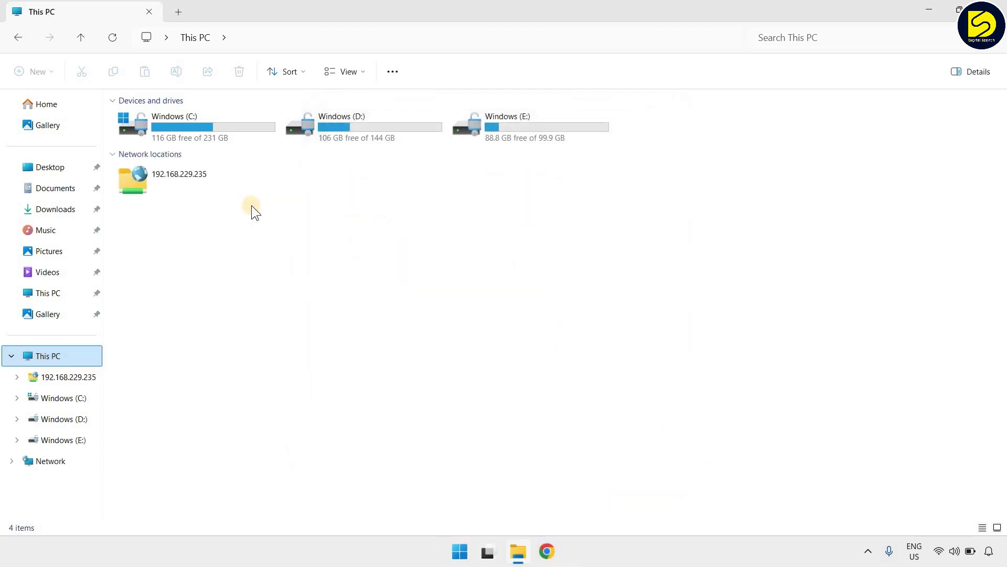
# Open the 192.168.229.235 network location and copy Audio.mp3, Content.docx, preview.webp and Thanks for watching.mp4.
pyautogui.click(223, 192)
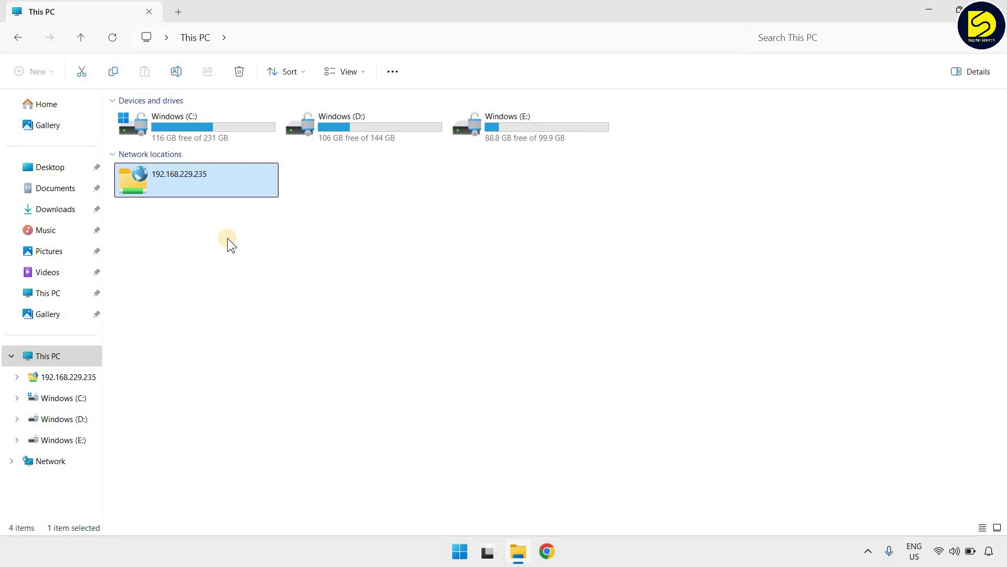
pyautogui.doubleClick(221, 177)
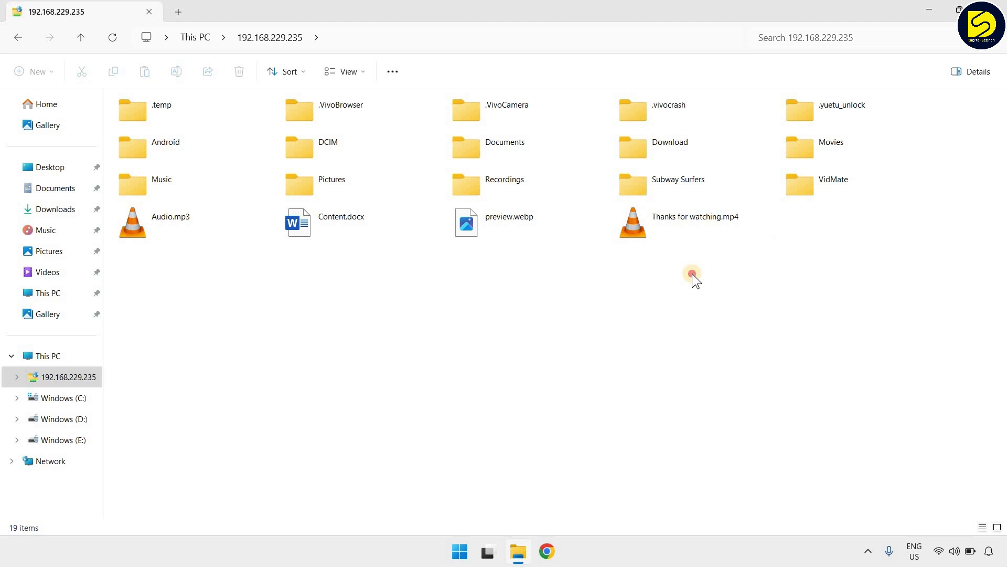
pyautogui.moveTo(691, 273); pyautogui.dragTo(247, 265)
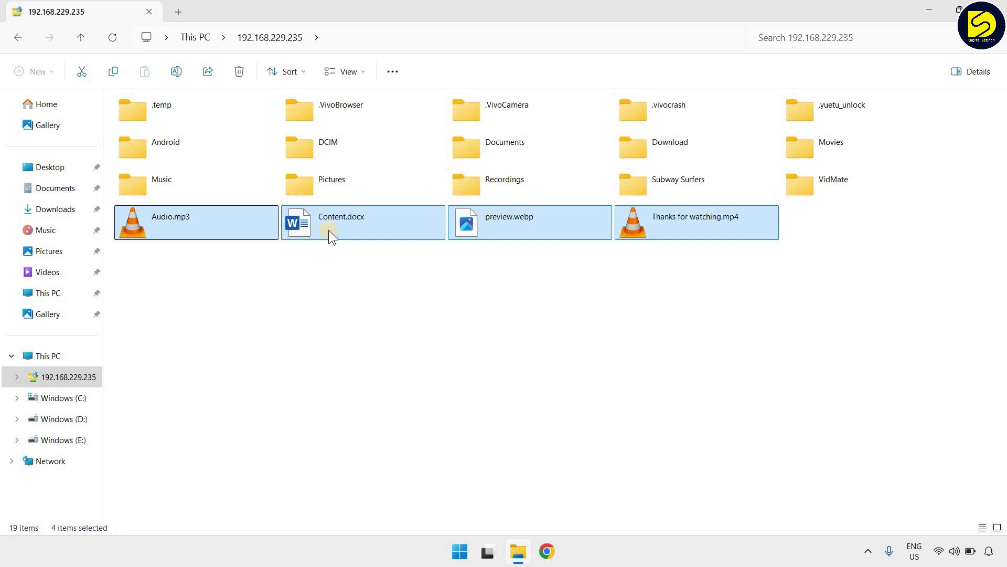
pyautogui.rightClick(661, 219)
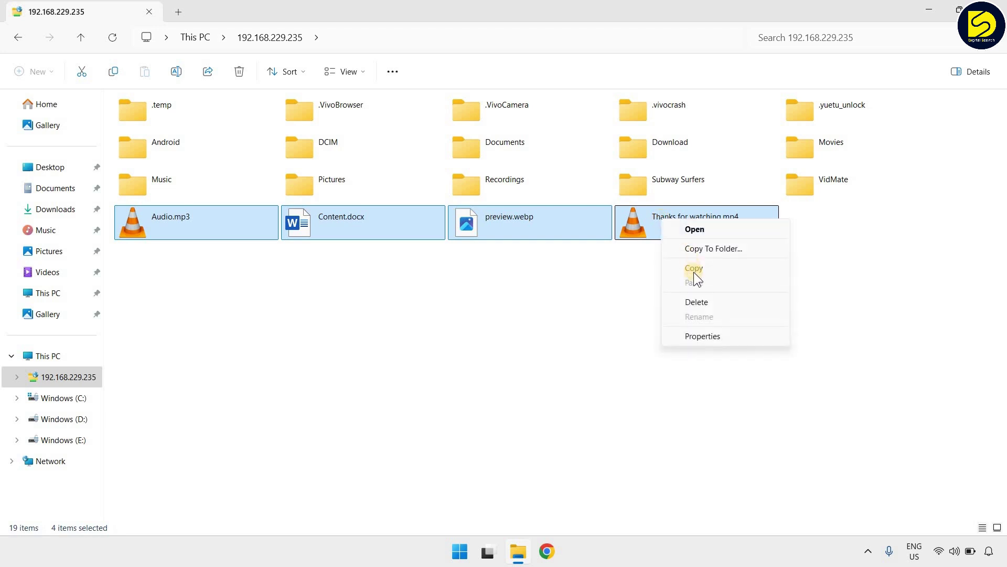
pyautogui.click(694, 272)
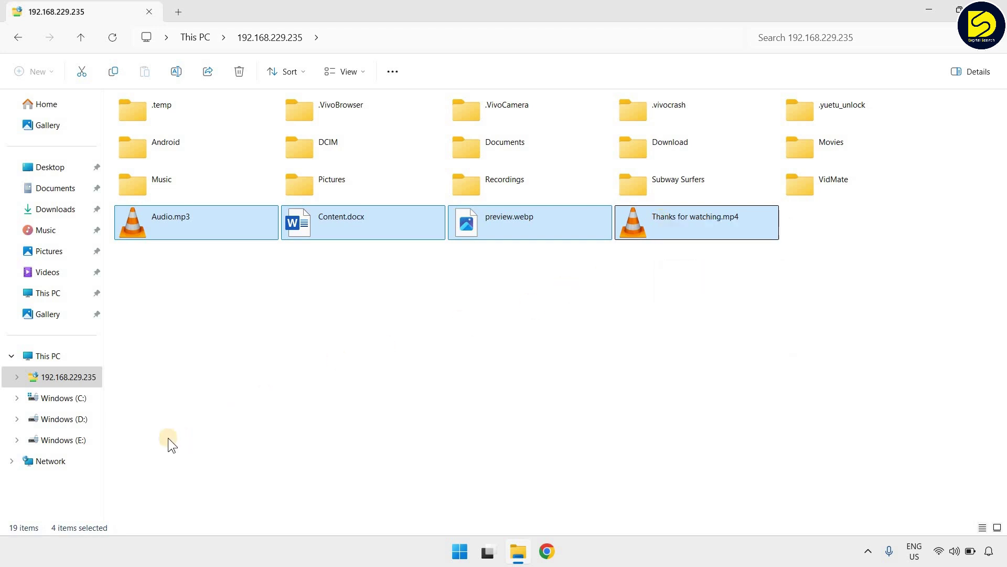
# Paste the four copied phone files into the root of drive Windows (E:).
pyautogui.click(79, 441)
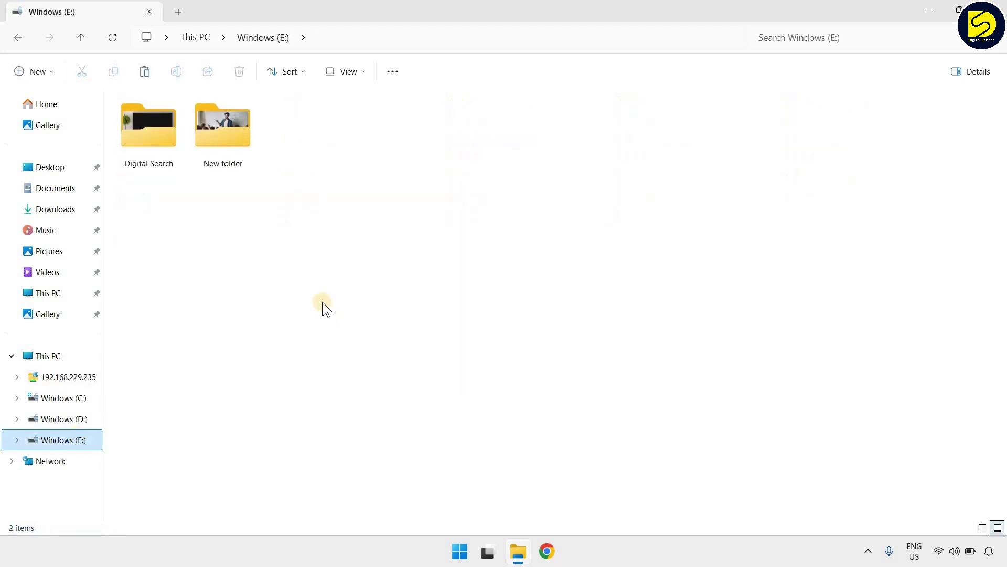
pyautogui.rightClick(317, 271)
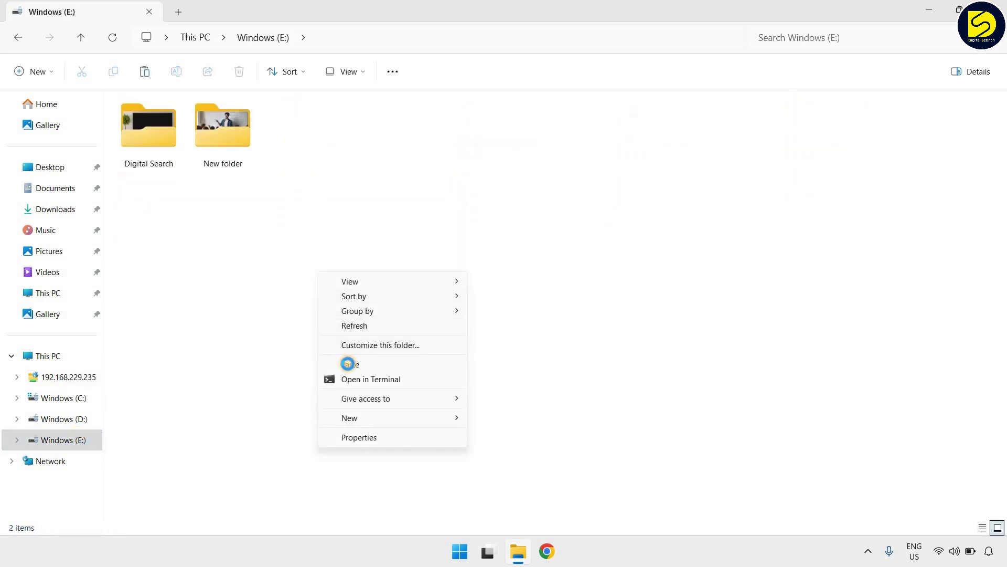
pyautogui.press('Return')
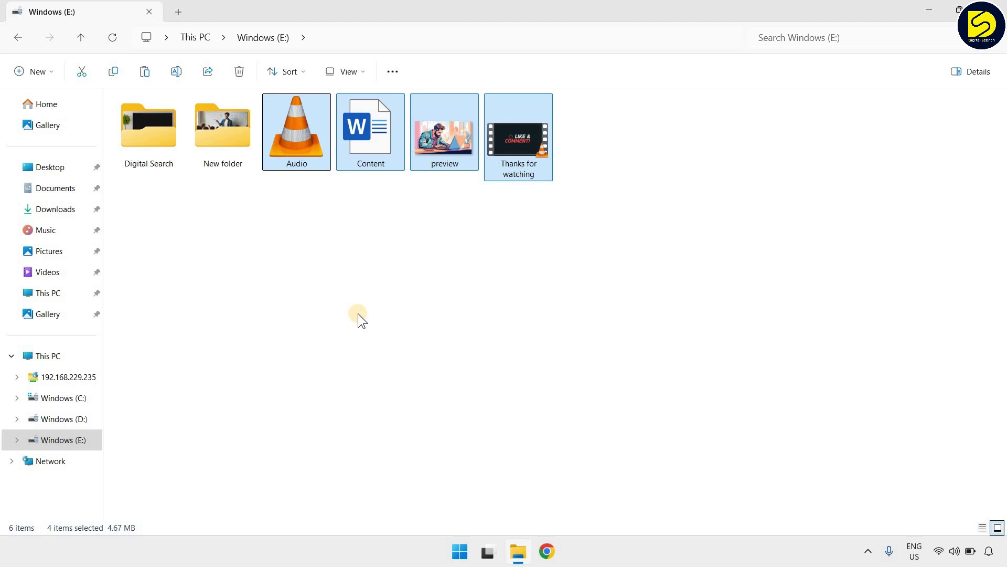
pyautogui.click(463, 251)
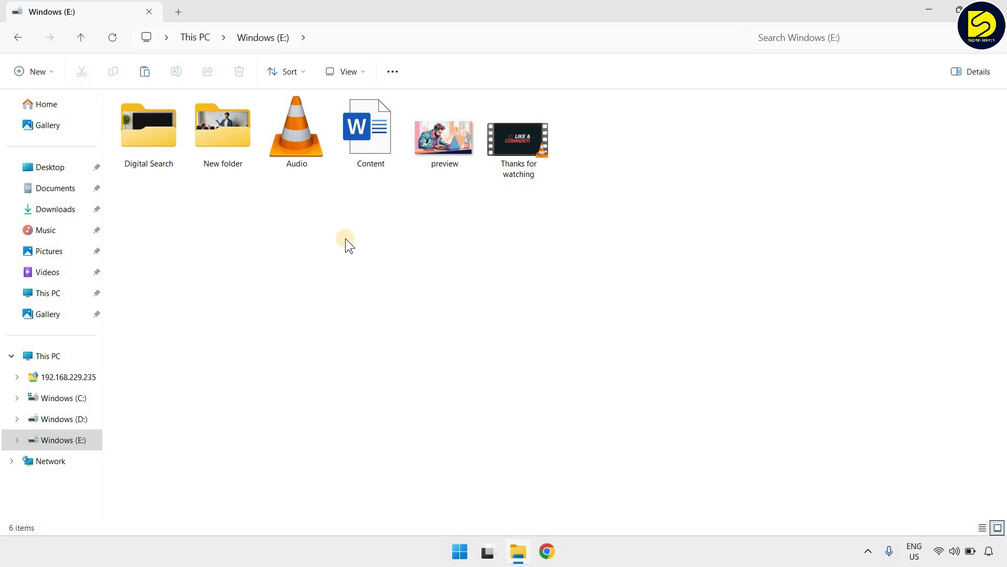
# Open New folder on drive E: and copy its Audio, Document, Image and Video files.
pyautogui.click(226, 131)
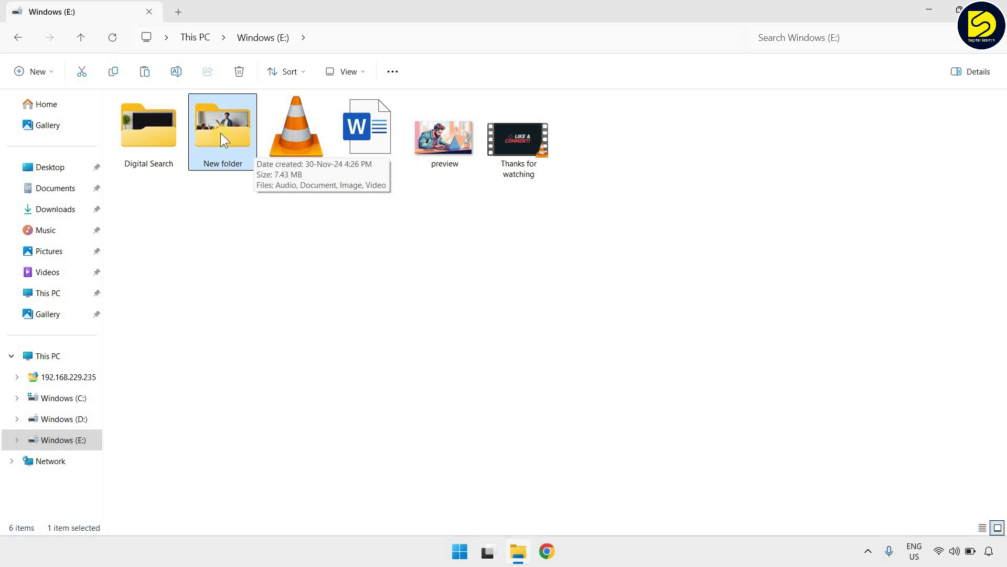
pyautogui.doubleClick(220, 133)
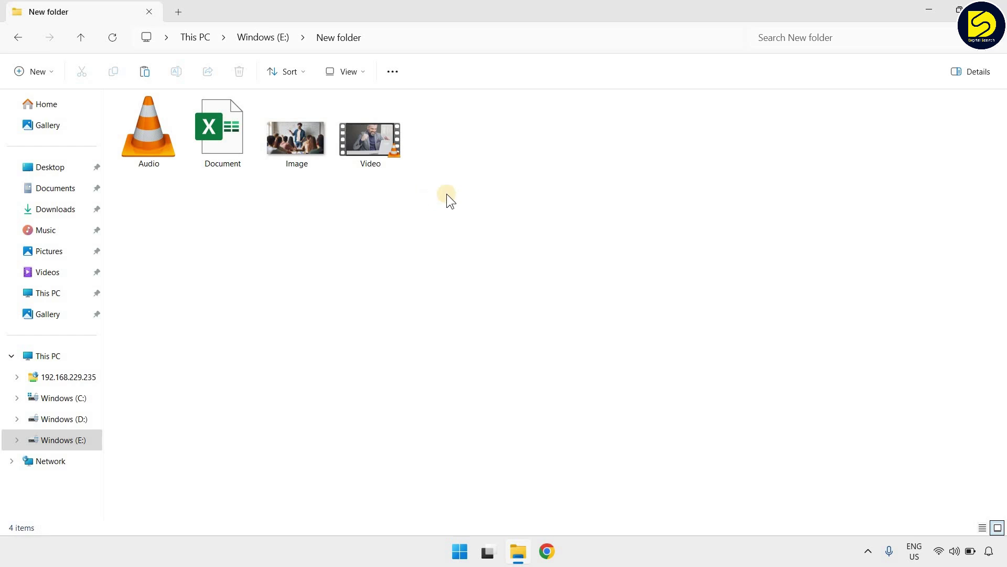
pyautogui.moveTo(477, 184); pyautogui.dragTo(152, 100)
pyautogui.hotkey('shift', 'F10')
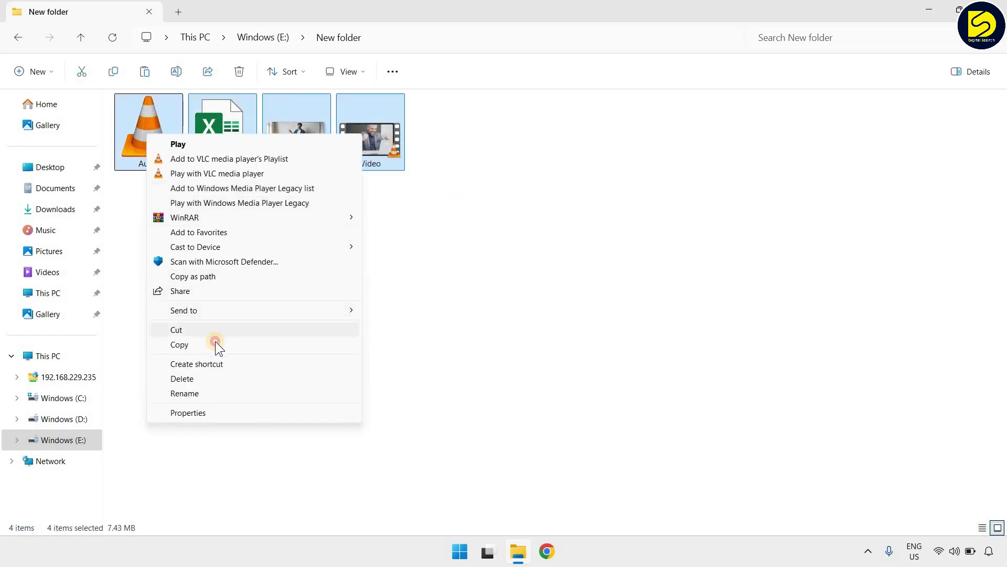
pyautogui.click(221, 344)
# Create a new folder in the root of the 192.168.229.235 network location.
pyautogui.click(69, 378)
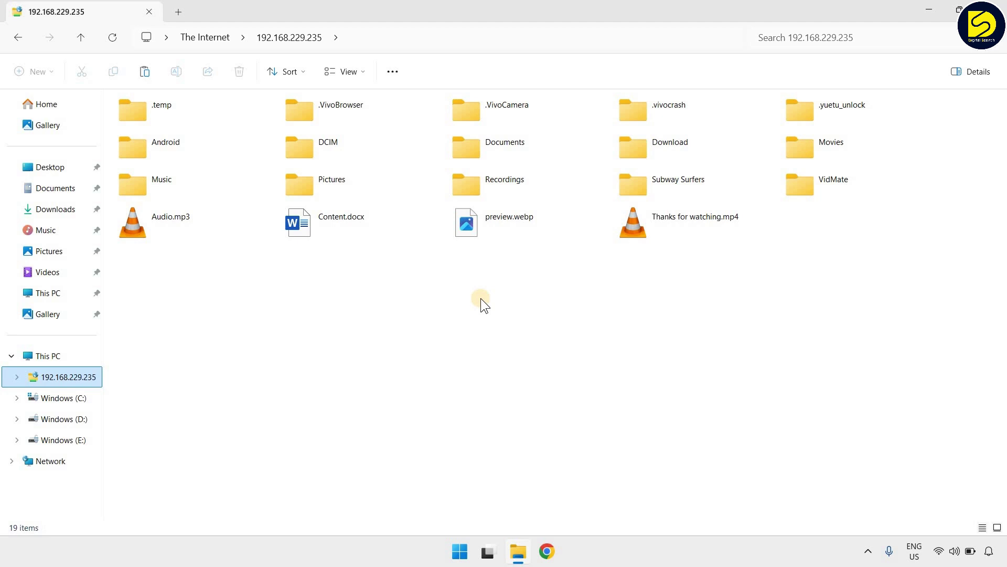
pyautogui.click(411, 309)
pyautogui.rightClick(477, 341)
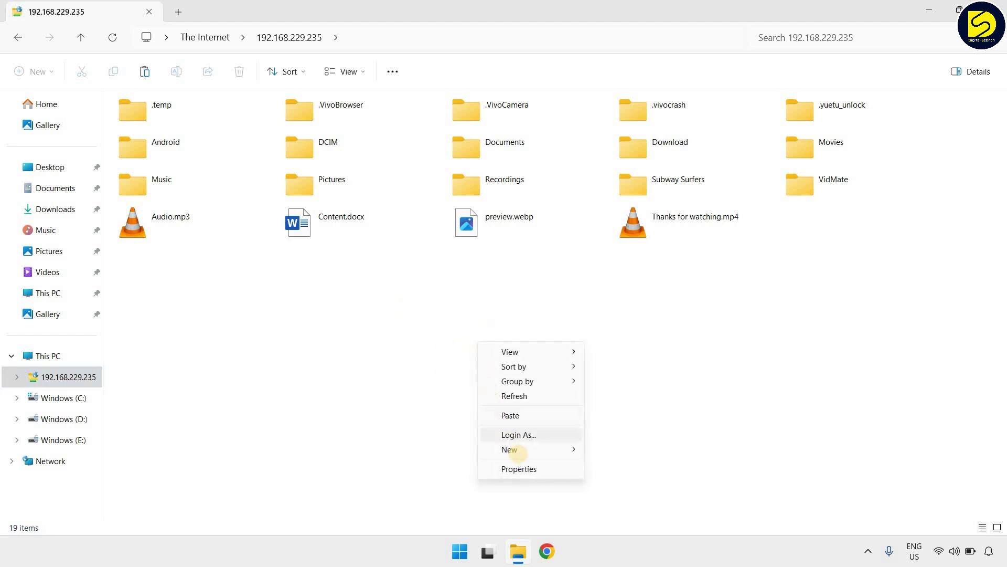
pyautogui.moveTo(518, 454)
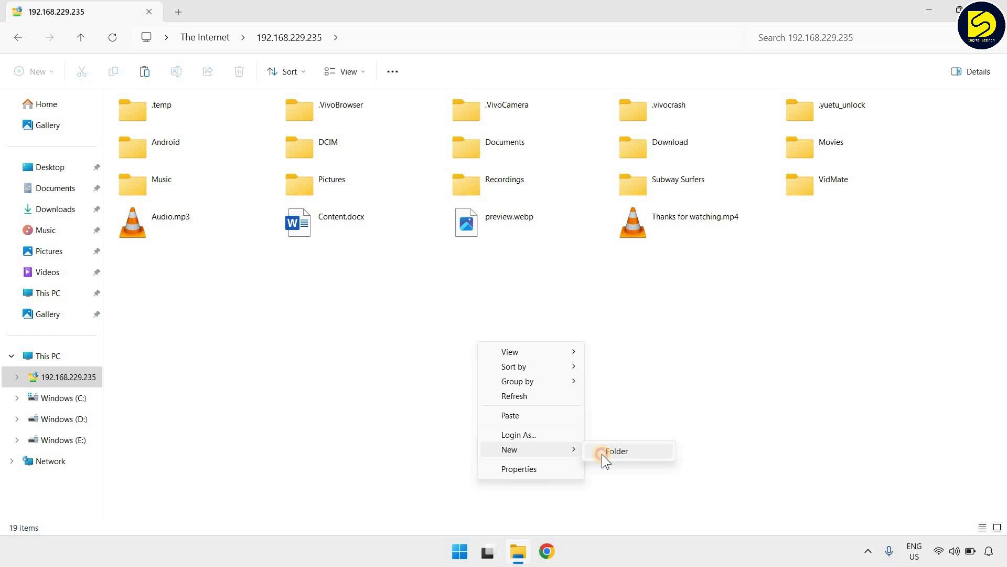
pyautogui.click(617, 450)
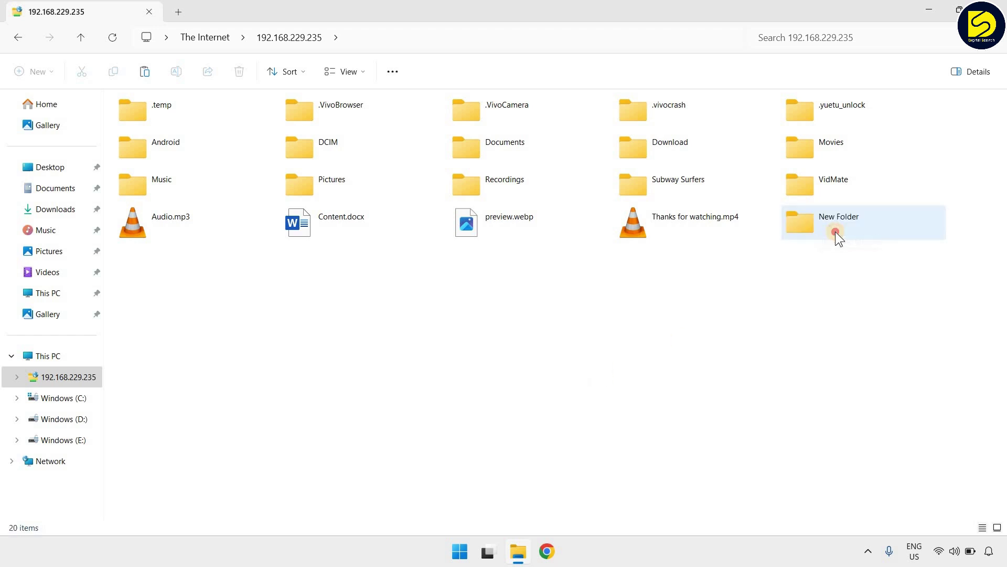
# Paste the copied PC files into the phone's New Folder.
pyautogui.press('Return')
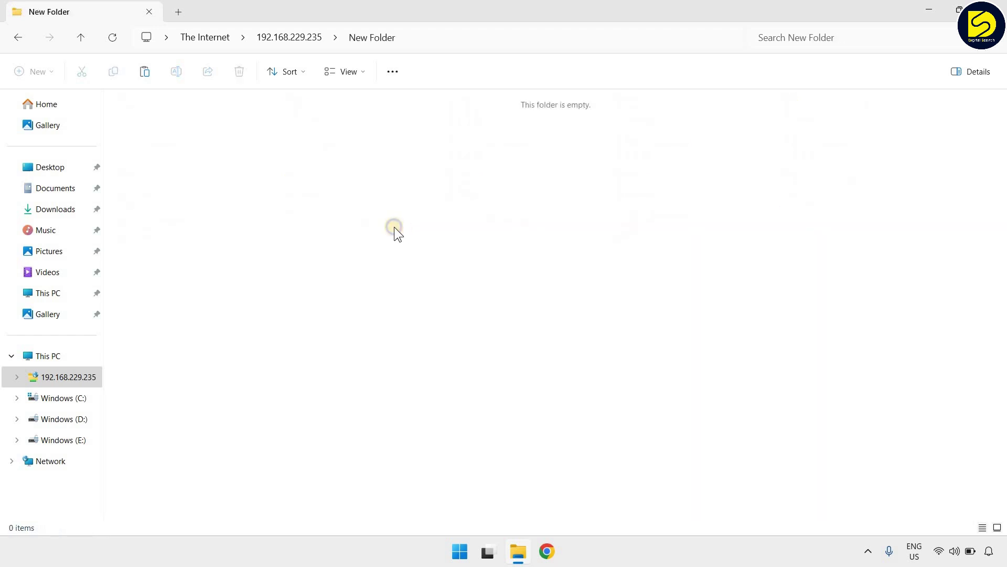
pyautogui.rightClick(394, 229)
pyautogui.click(427, 301)
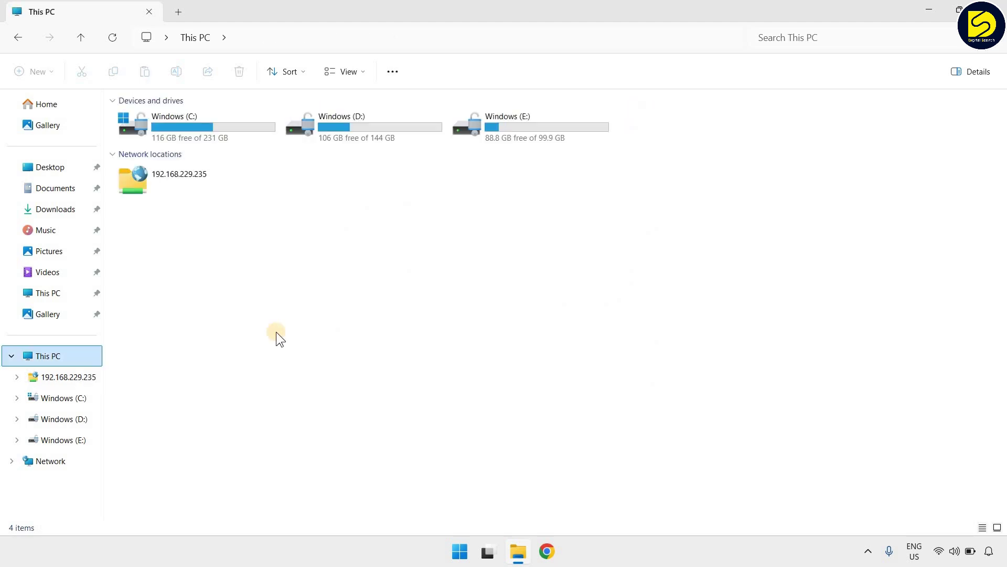
# Delete the 192.168.229.235 network location from This PC.
pyautogui.click(182, 179)
pyautogui.hotkey('shift', 'F10')
pyautogui.press('d')
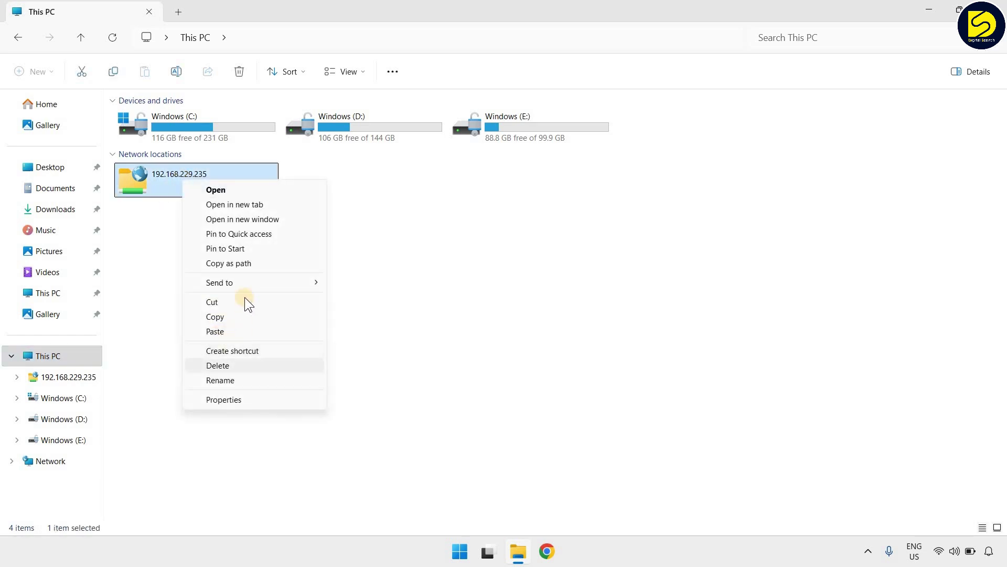